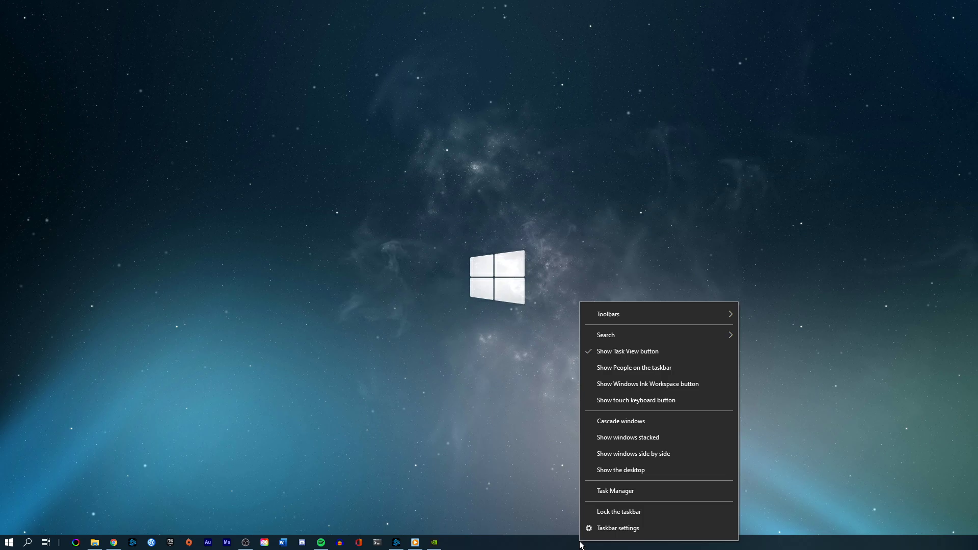
# Step: Open Task Manager and end background processes such as NVIDIA GeForce Experience
pyautogui.click(606, 490)
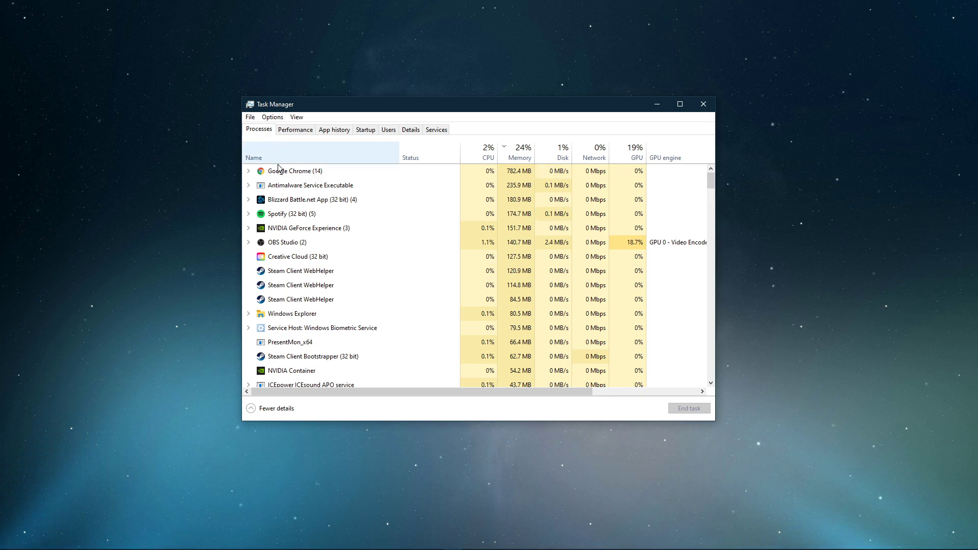
pyautogui.rightClick(302, 170)
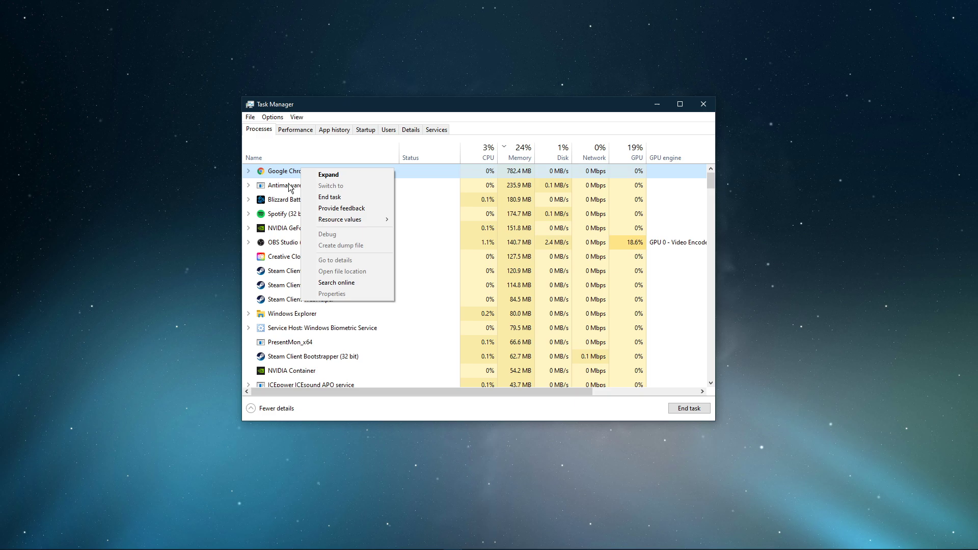
pyautogui.click(290, 183)
pyautogui.rightClick(290, 202)
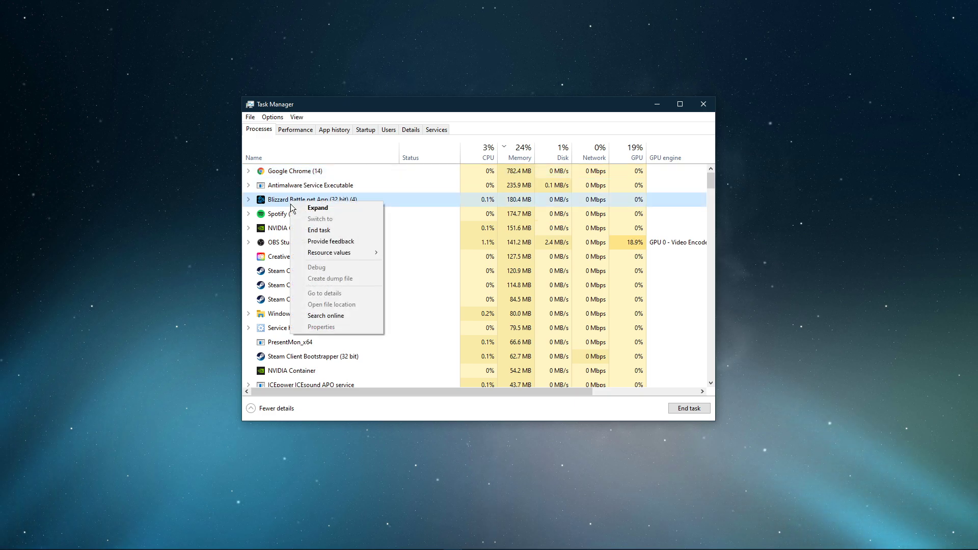
pyautogui.press('Escape')
pyautogui.rightClick(316, 229)
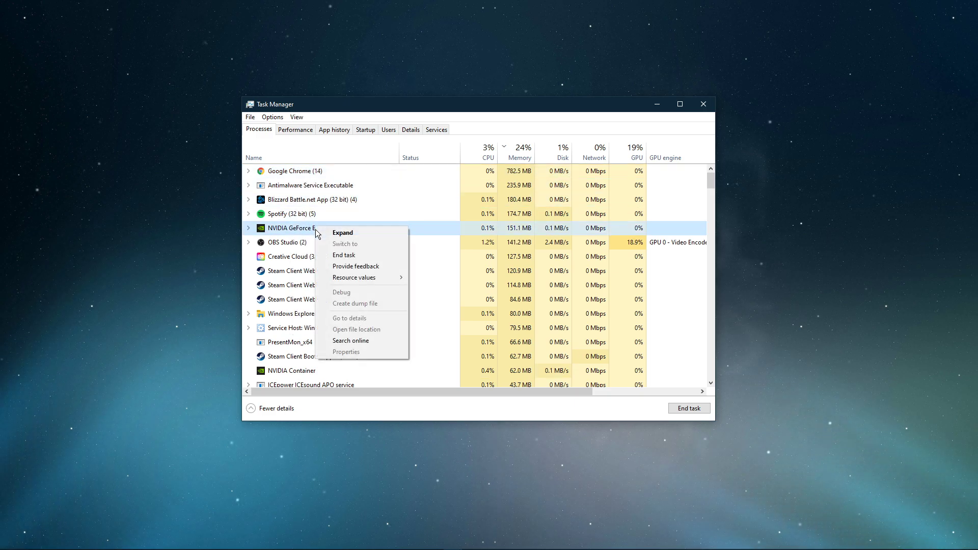
pyautogui.click(330, 255)
pyautogui.rightClick(329, 259)
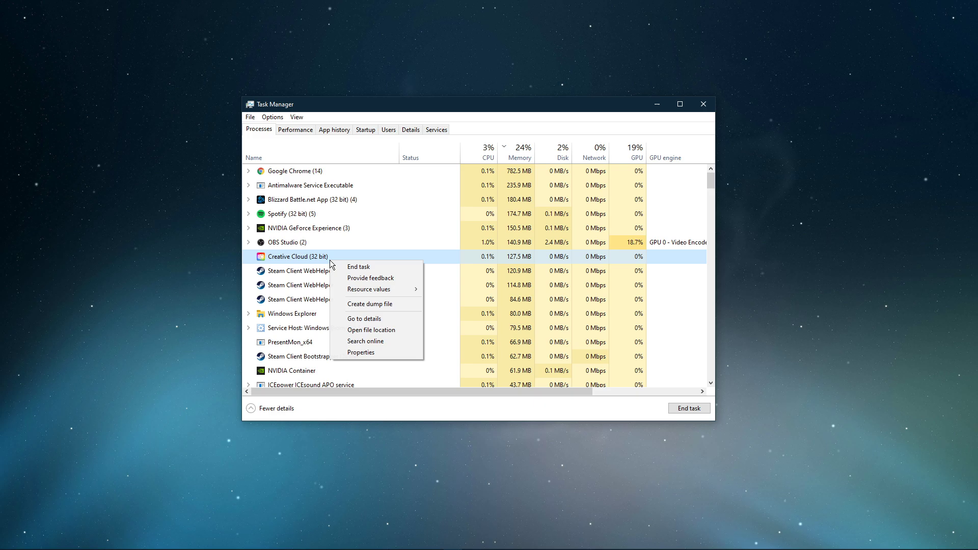
pyautogui.rightClick(315, 273)
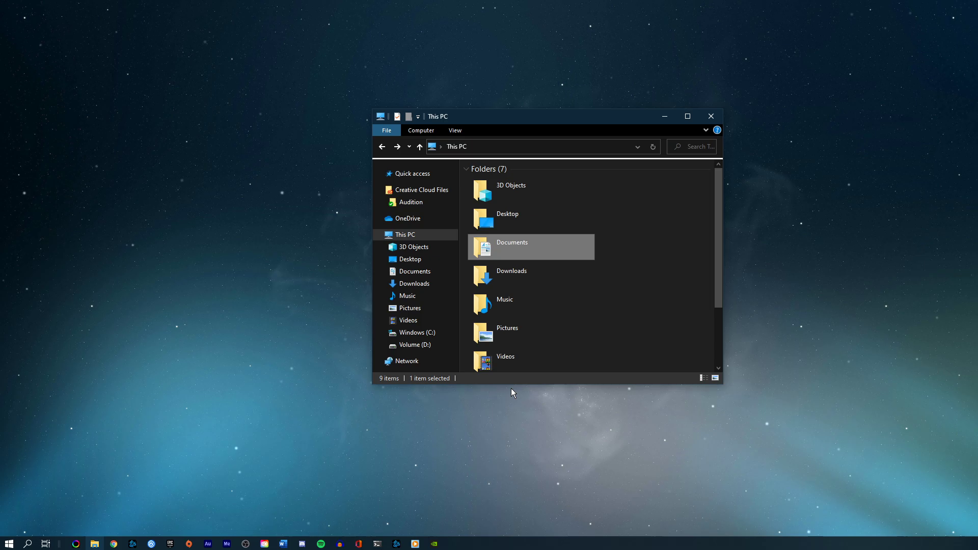
# Step: Navigate File Explorer to Documents › Call of Duty Modern Warfare › players
pyautogui.press('Return')
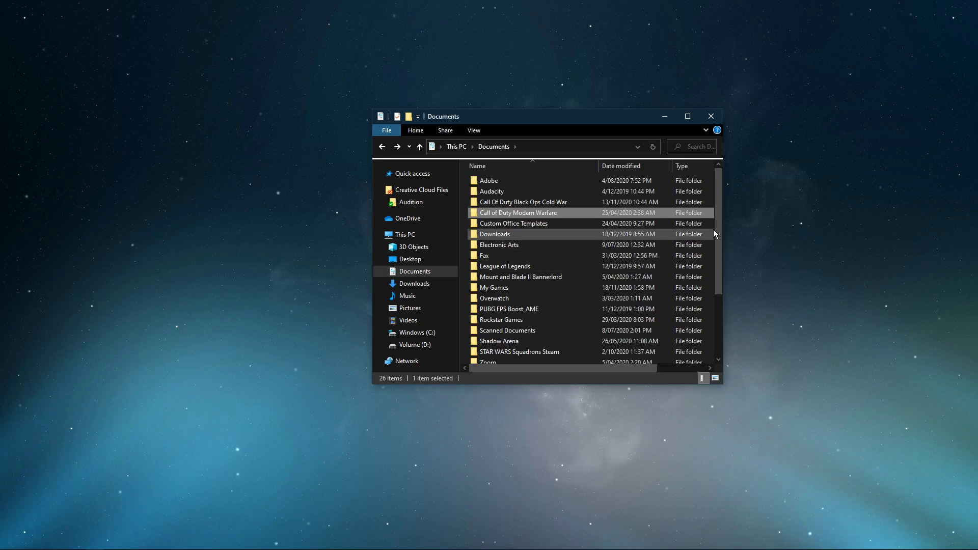
pyautogui.press('Return')
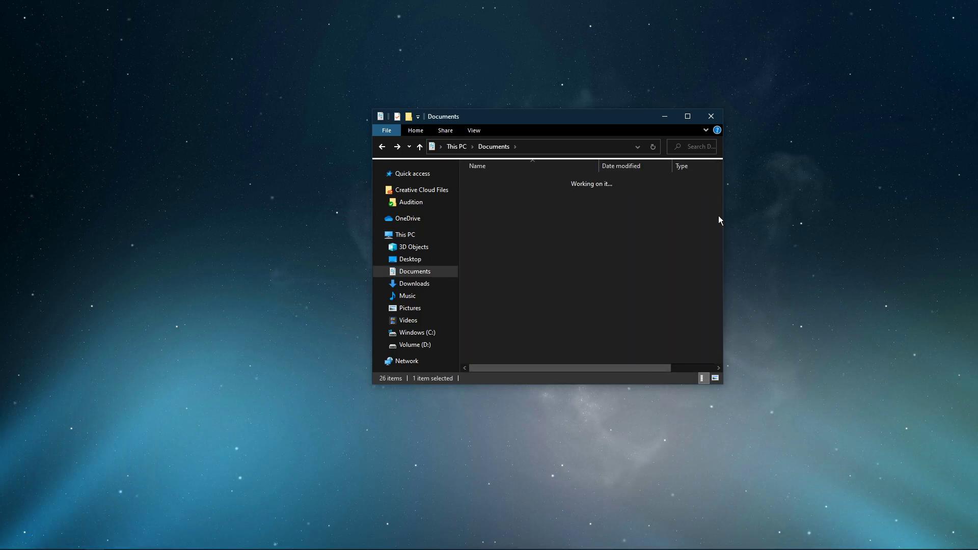
pyautogui.press('Return')
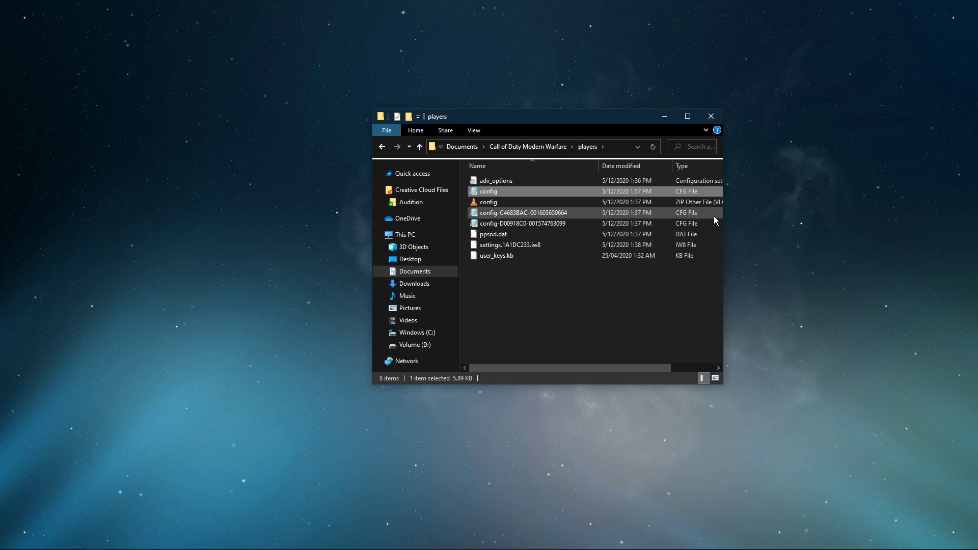
# Step: Open the players config file in Notepad, check the 1920x1080 resolution value, and save it
pyautogui.doubleClick(488, 192)
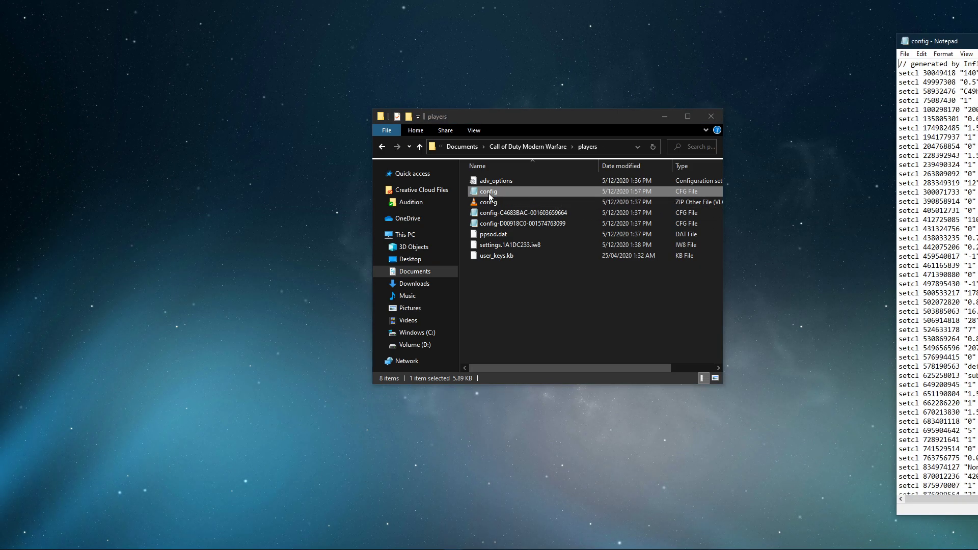
pyautogui.moveTo(917, 41); pyautogui.dragTo(530, 42)
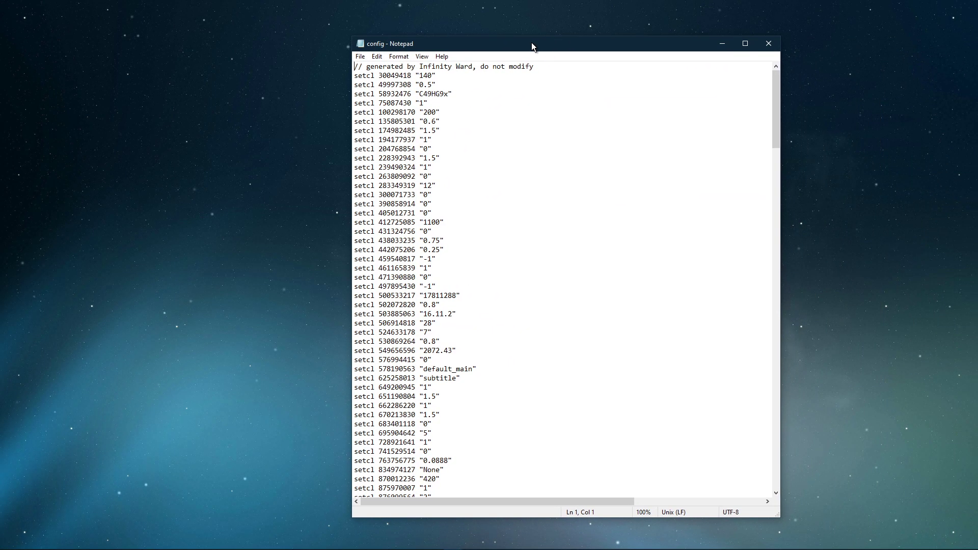
pyautogui.scroll(-9, 567, 245)
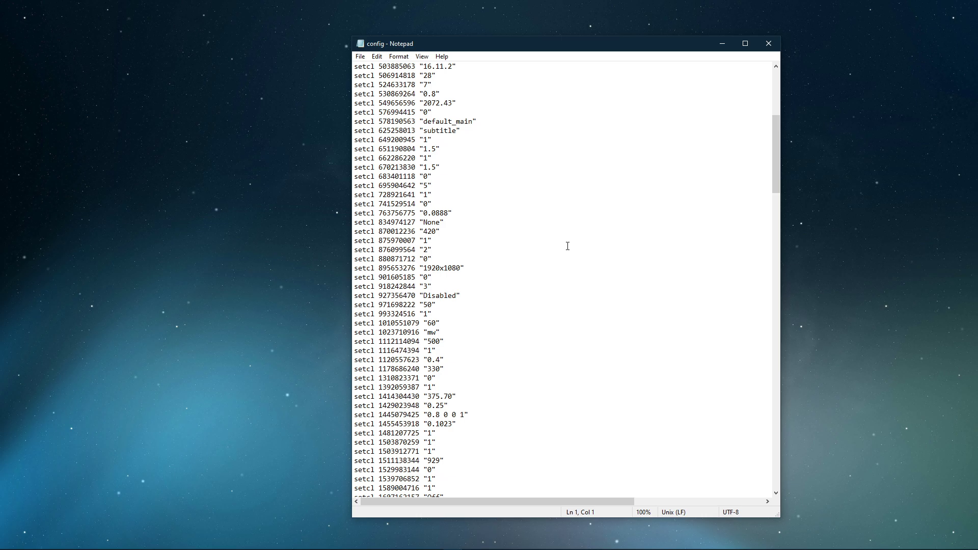
pyautogui.moveTo(425, 270); pyautogui.dragTo(460, 266)
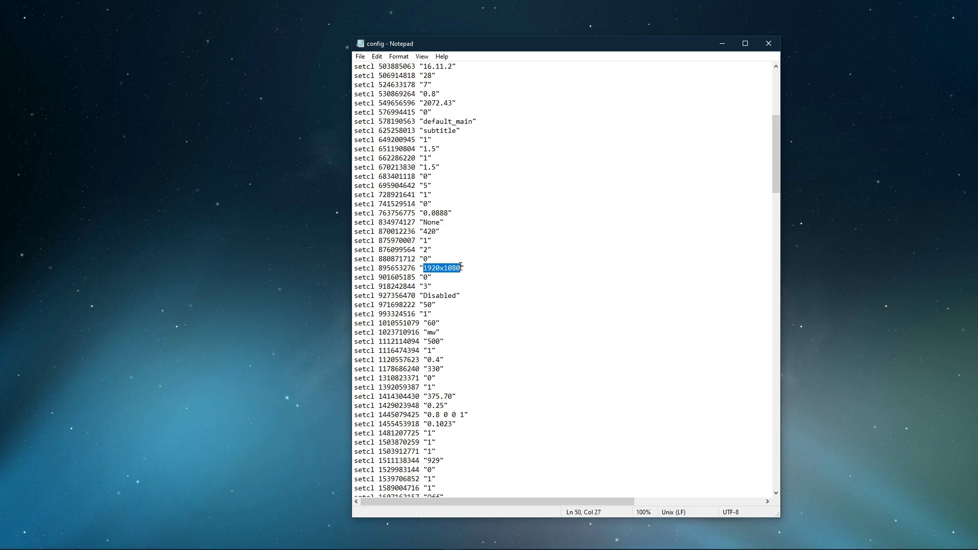
pyautogui.click(509, 269)
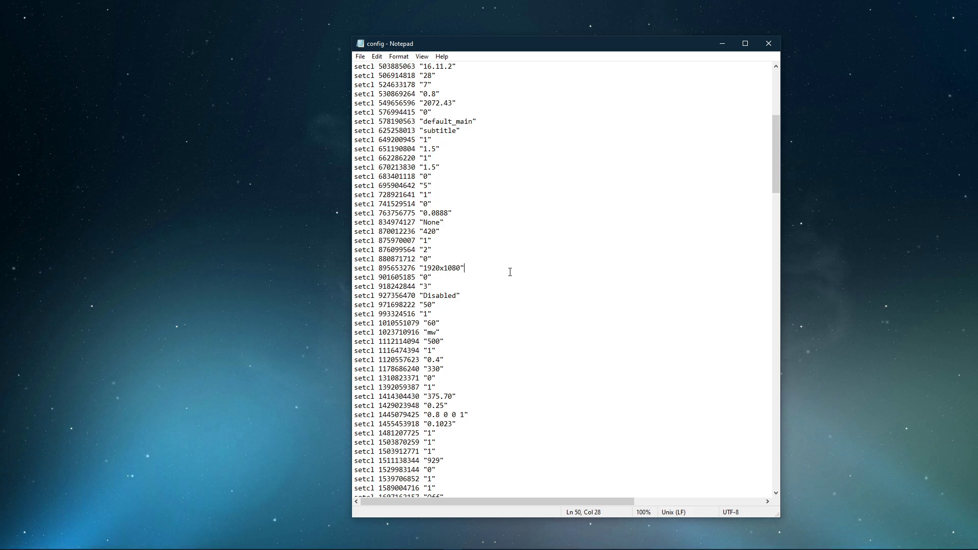
pyautogui.click(360, 56)
pyautogui.click(368, 101)
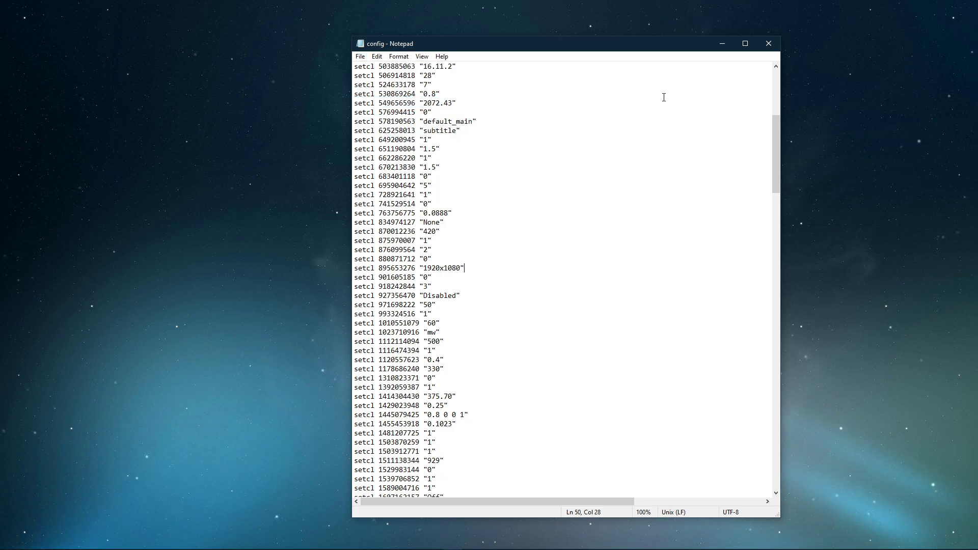
# Step: Close Notepad and make the config file Read-only through its Properties
pyautogui.click(768, 43)
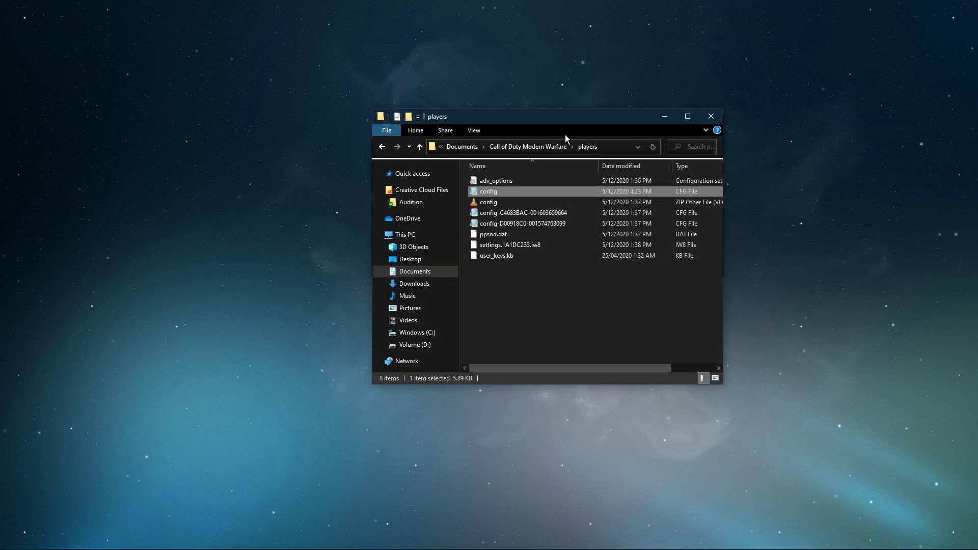
pyautogui.rightClick(519, 191)
pyautogui.click(527, 385)
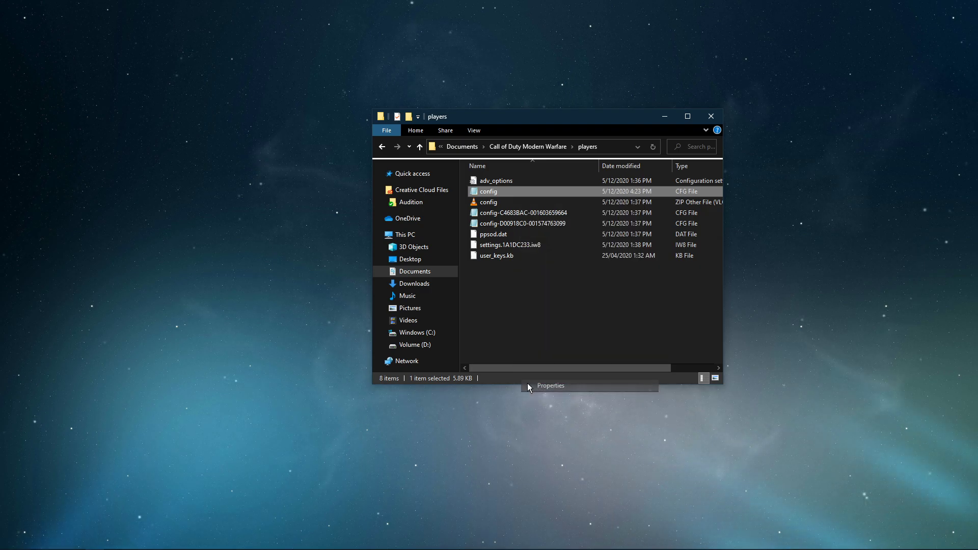
pyautogui.moveTo(557, 195); pyautogui.dragTo(510, 131)
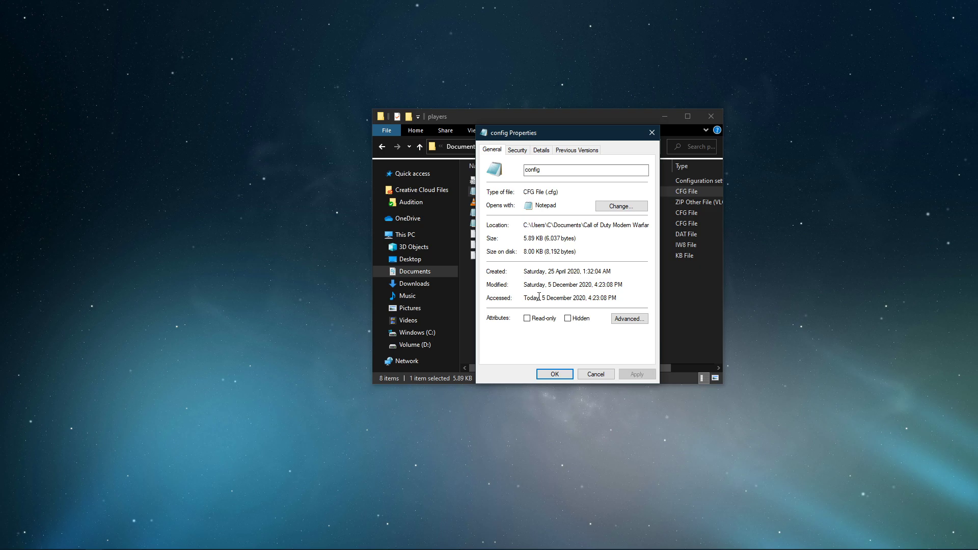
pyautogui.click(527, 318)
pyautogui.click(622, 374)
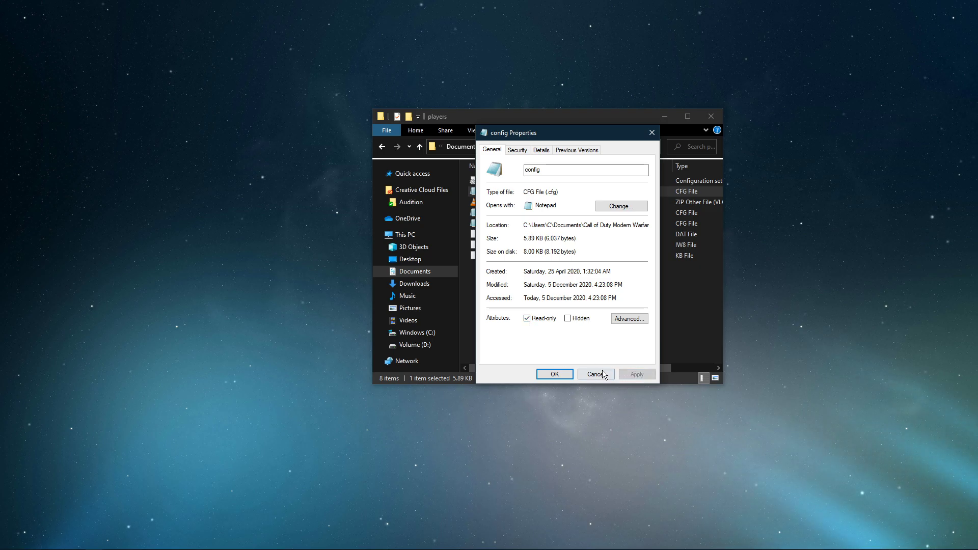
pyautogui.click(550, 375)
# Step: Close the players folder and open Firewall & network protection by searching 'firewall'
pyautogui.click(711, 116)
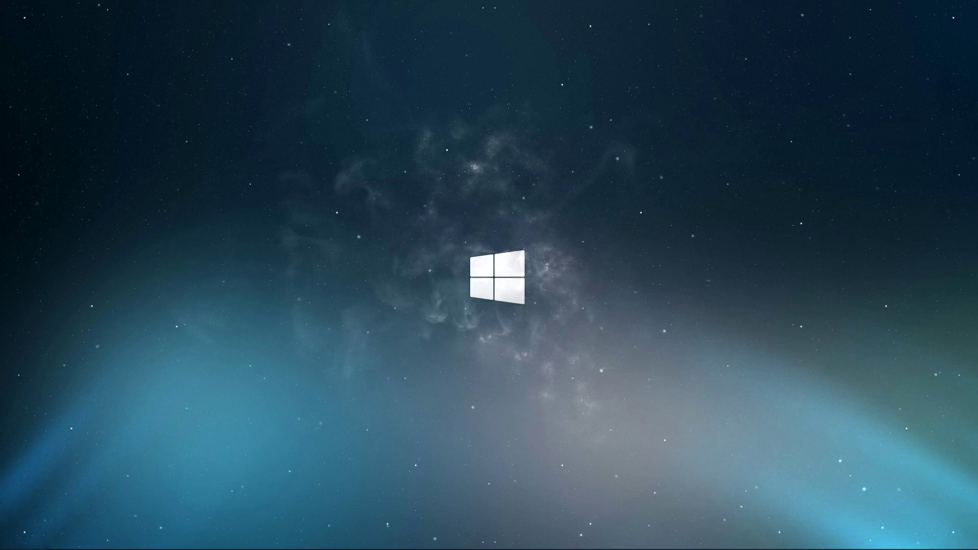
pyautogui.press('super')
pyautogui.write('firewall')
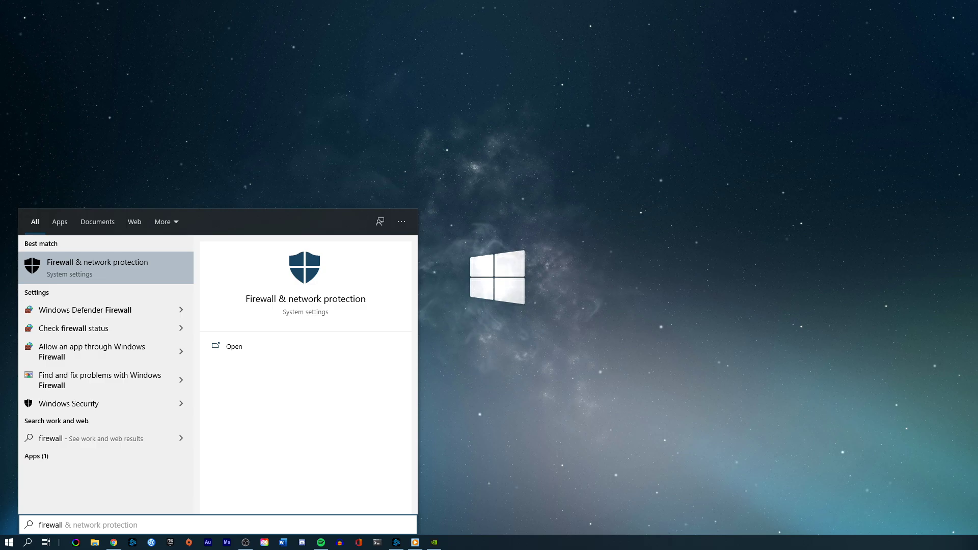
pyautogui.press('Return')
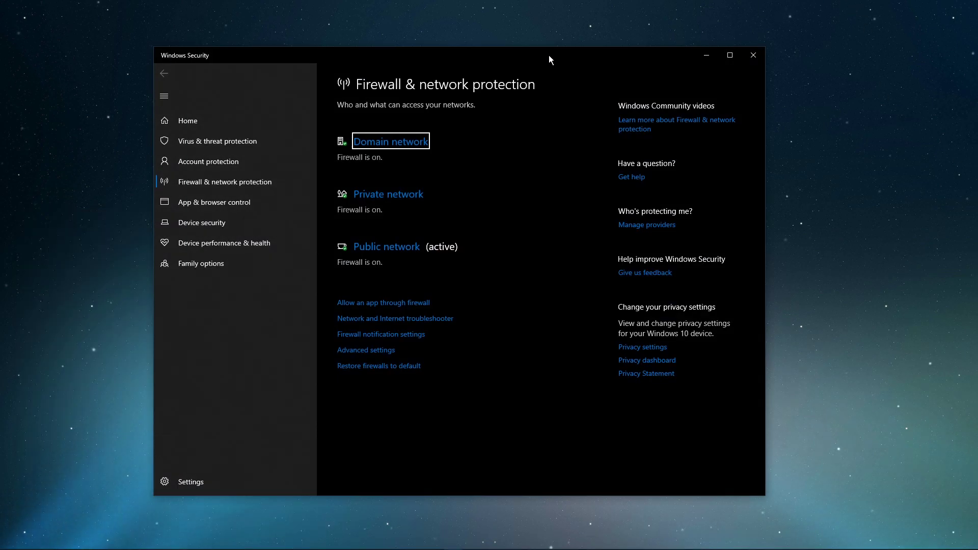
# Step: Unlock the firewall's allowed-apps list and start adding another app
pyautogui.moveTo(549, 56); pyautogui.dragTo(658, 50)
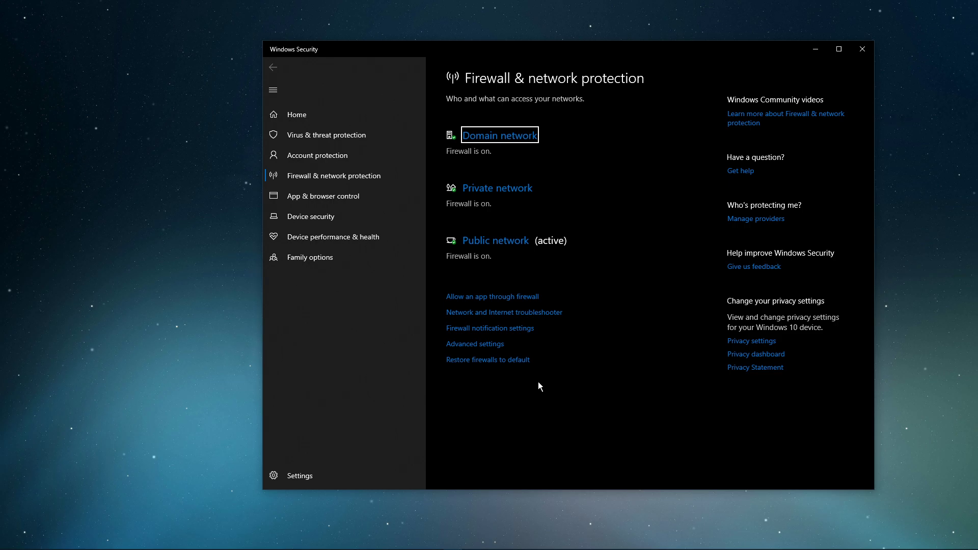
pyautogui.click(482, 298)
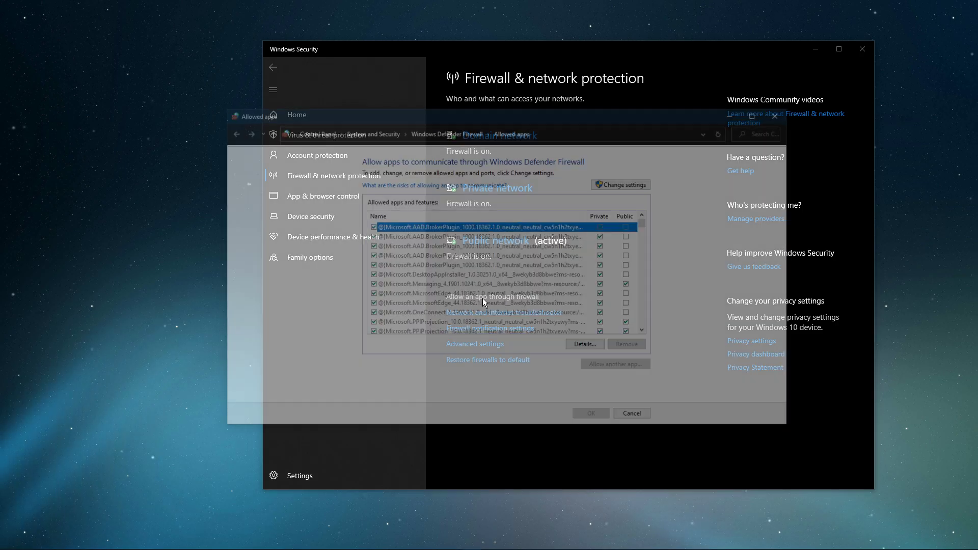
pyautogui.moveTo(524, 119); pyautogui.dragTo(567, 112)
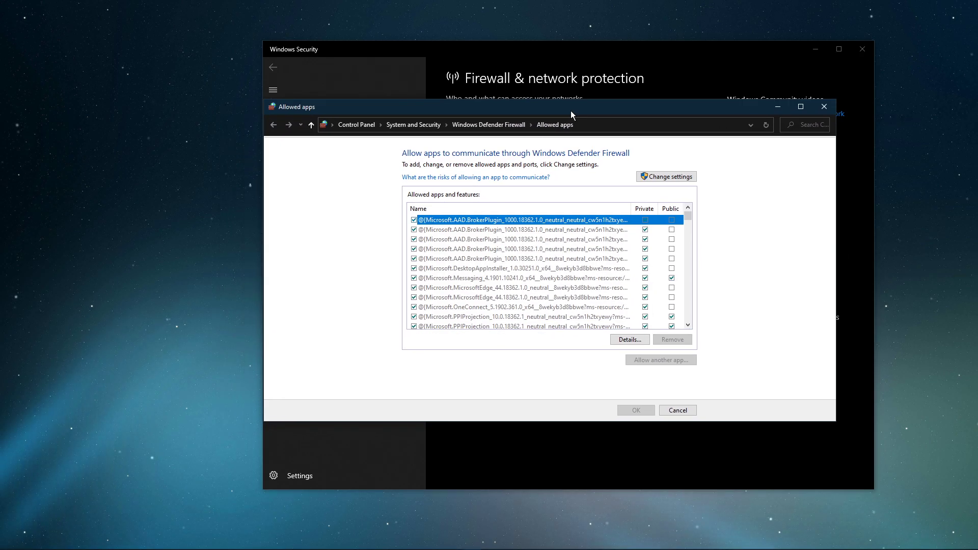
pyautogui.click(642, 181)
pyautogui.click(661, 360)
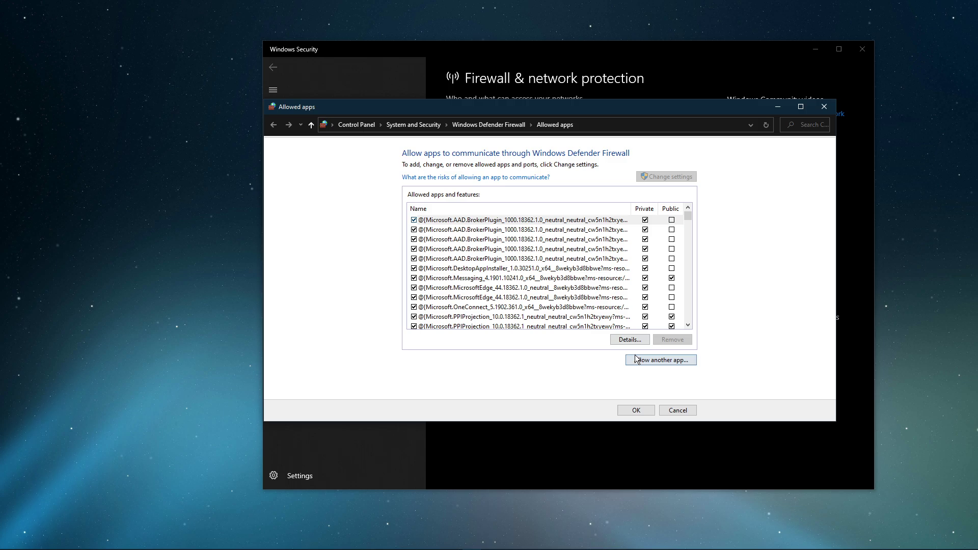
pyautogui.click(615, 318)
# Step: Select the ModernWarfare executable in D: › Program Files › Call of Duty Modern Warfare
pyautogui.click(802, 71)
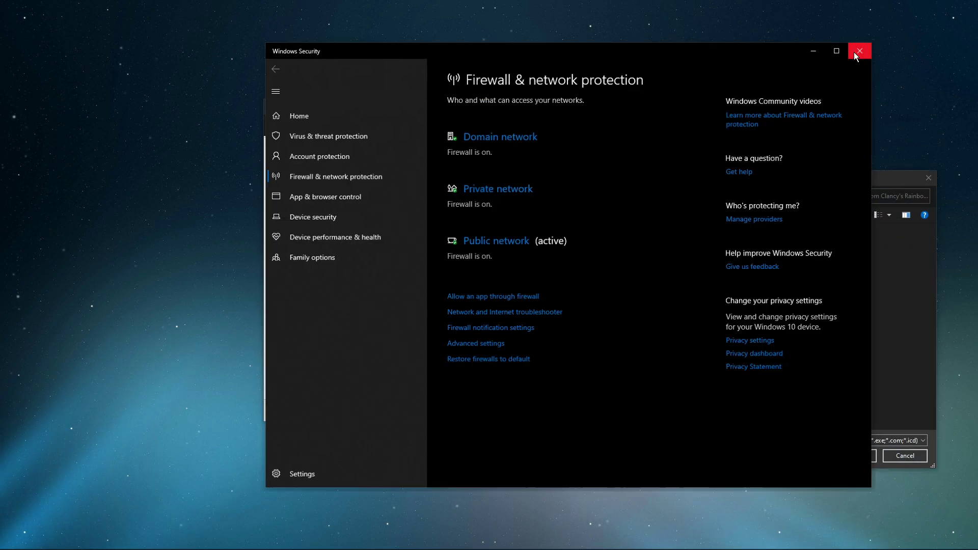
pyautogui.click(853, 52)
pyautogui.moveTo(783, 181); pyautogui.dragTo(635, 137)
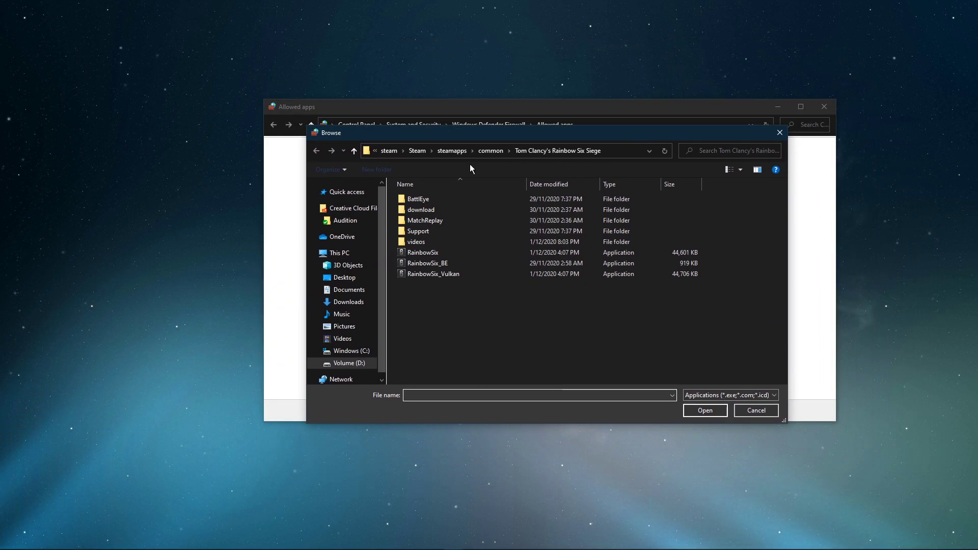
pyautogui.click(368, 152)
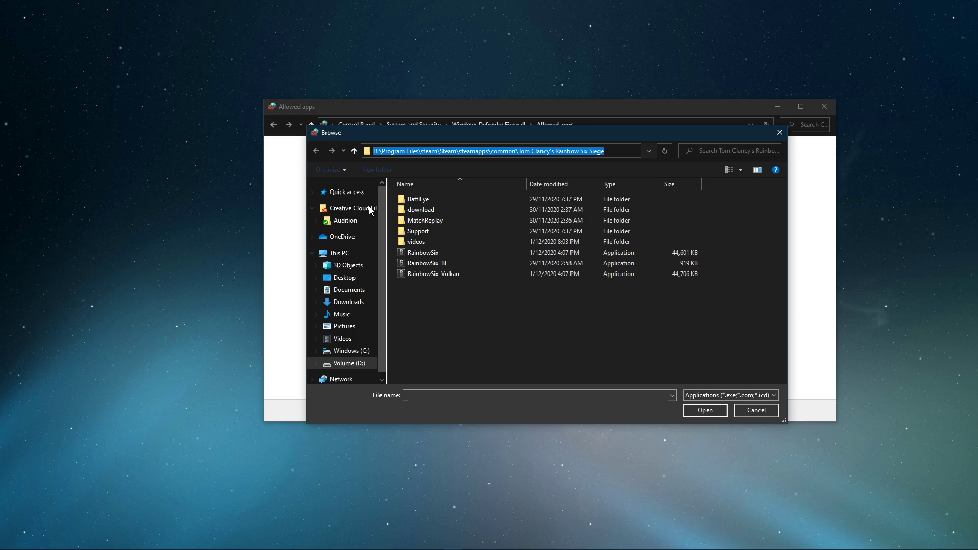
pyautogui.click(349, 363)
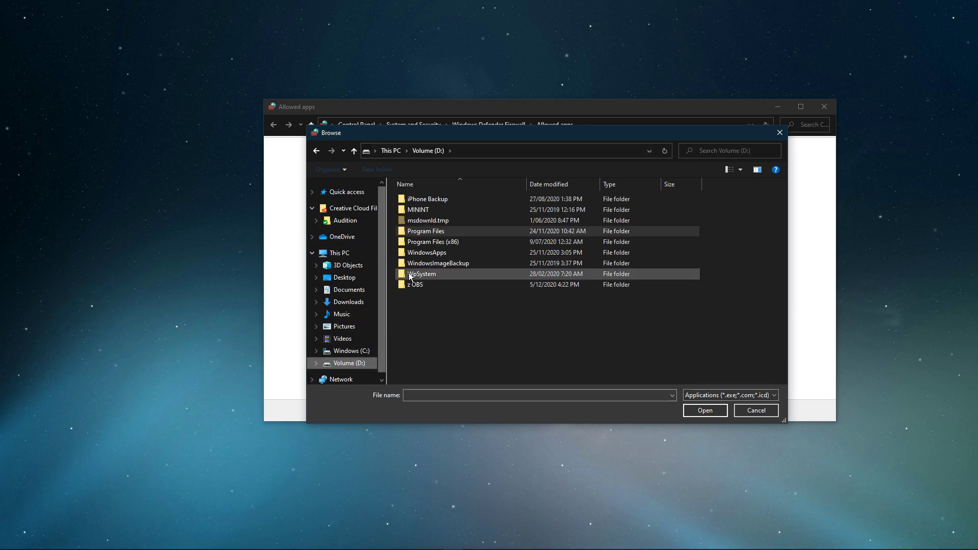
pyautogui.doubleClick(426, 233)
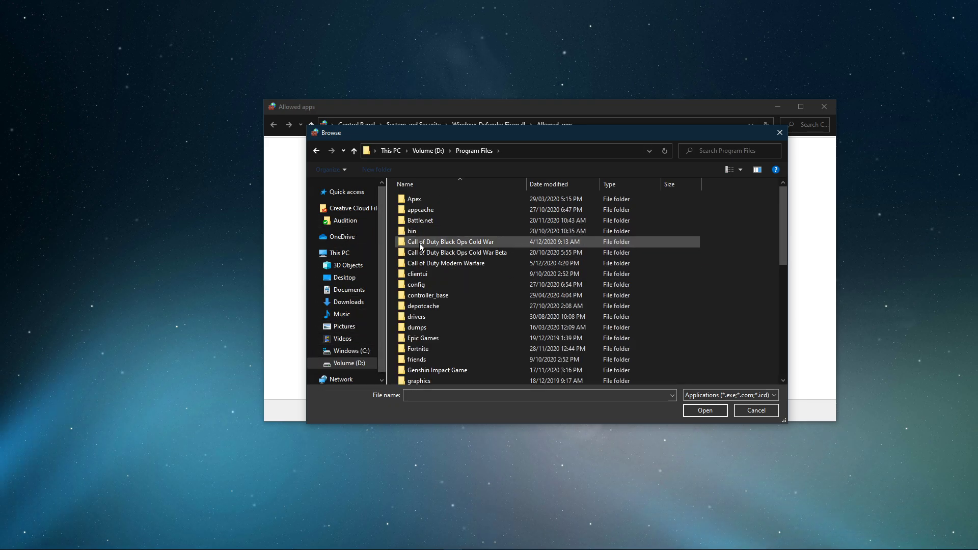
pyautogui.doubleClick(414, 263)
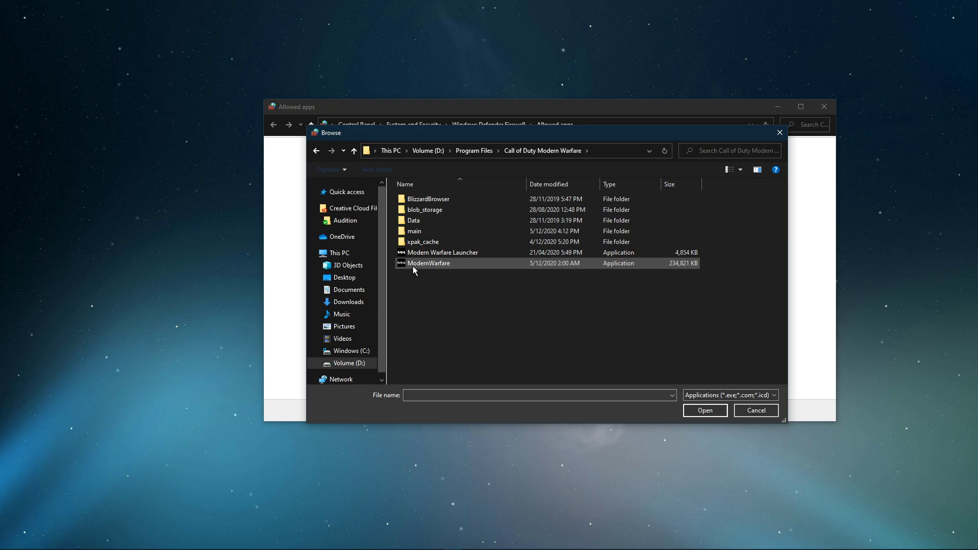
pyautogui.click(412, 266)
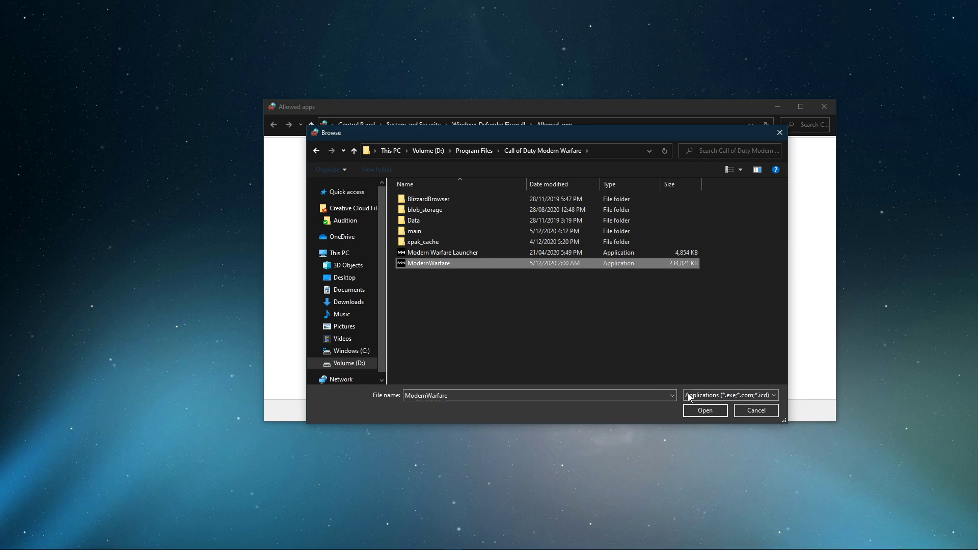
pyautogui.click(703, 410)
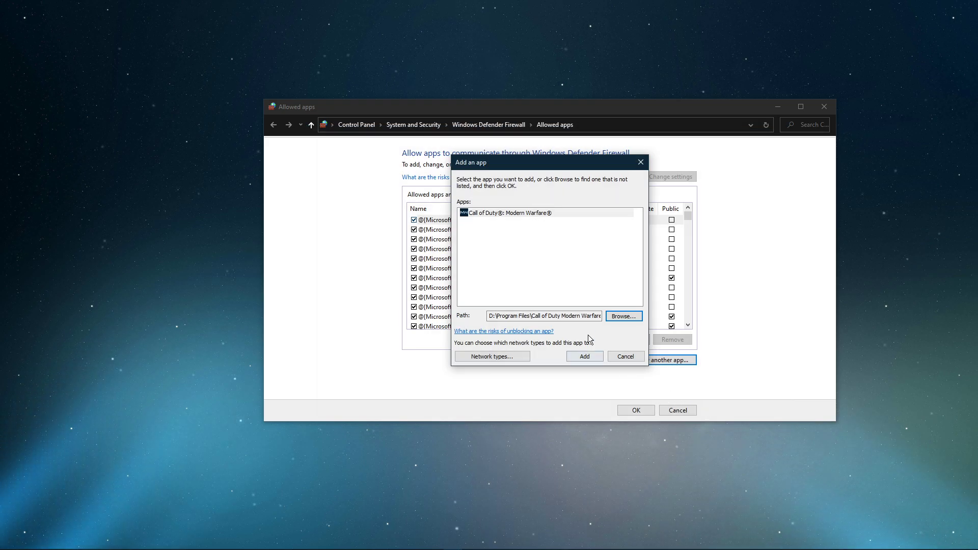
# Step: Add Call of Duty: Modern Warfare to the allowed apps list
pyautogui.click(482, 212)
pyautogui.click(584, 356)
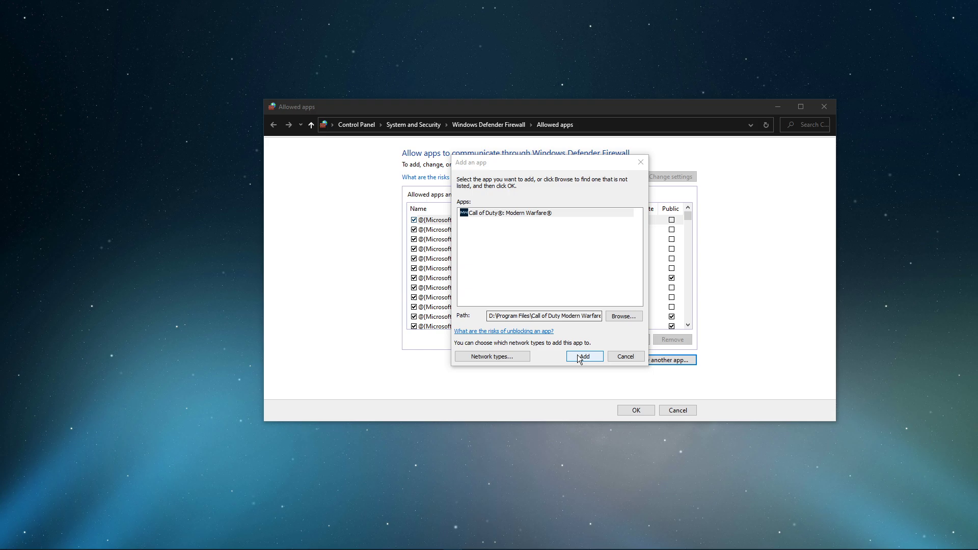
pyautogui.click(634, 360)
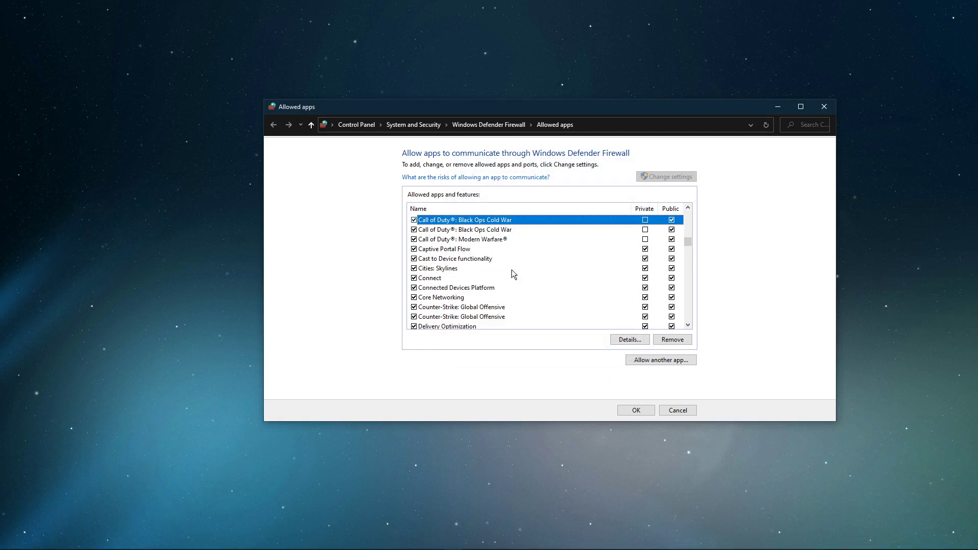
pyautogui.click(476, 240)
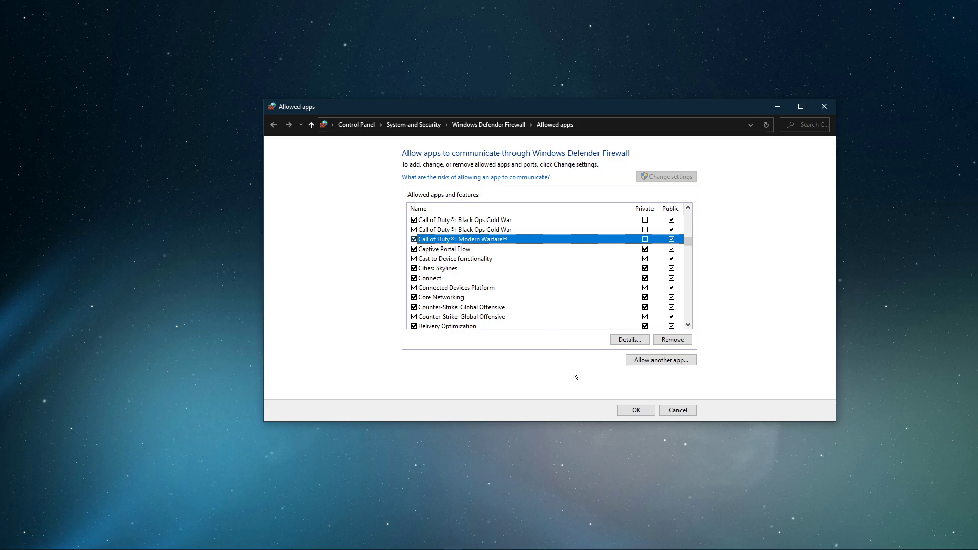
# Step: Confirm the allowed-apps changes, restore Battle.net, and open Call of Duty: MW options
pyautogui.click(627, 410)
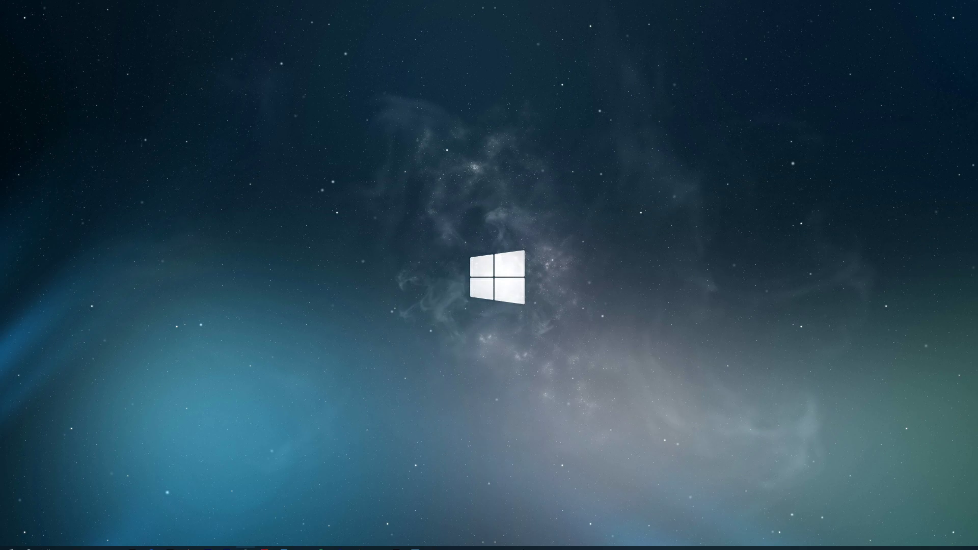
pyautogui.click(406, 541)
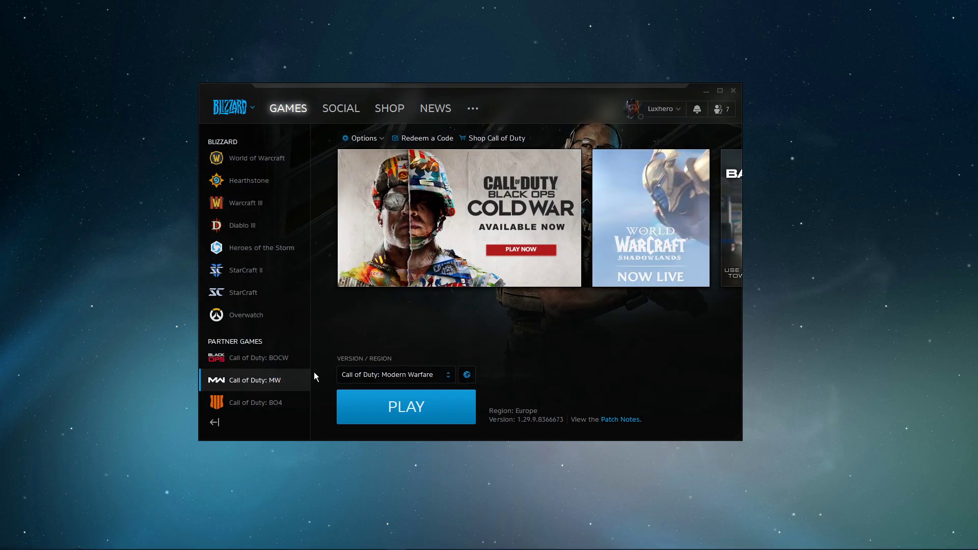
pyautogui.click(378, 138)
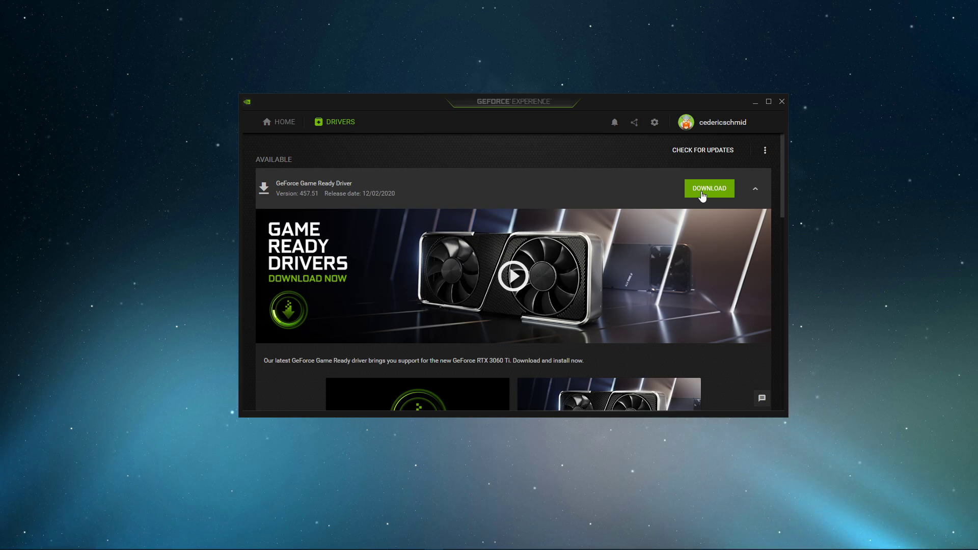
# Step: Leave the Drivers page for the GeForce Experience Home games library
pyautogui.click(283, 124)
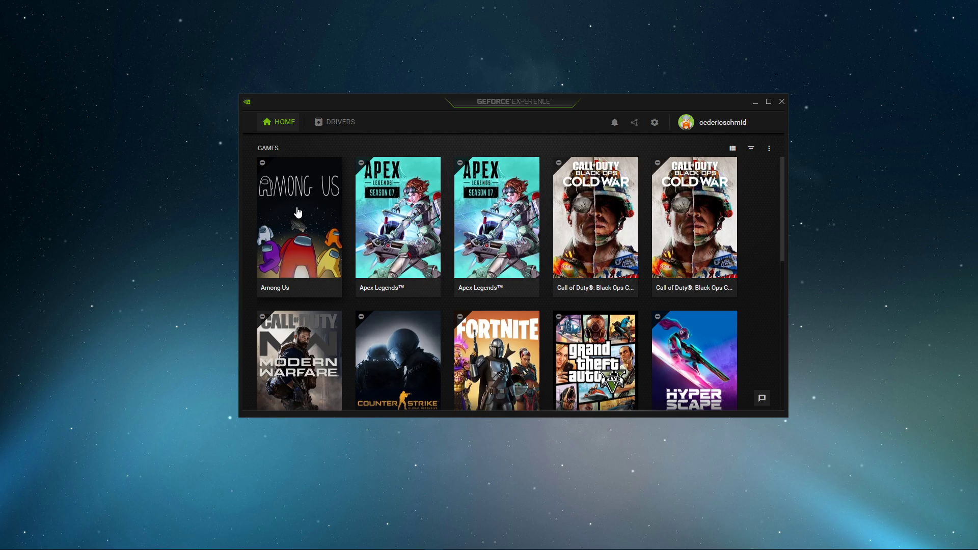
# Step: Set Modern Warfare's display mode to Windowed in GeForce Experience, apply, and hide the app
pyautogui.click(297, 387)
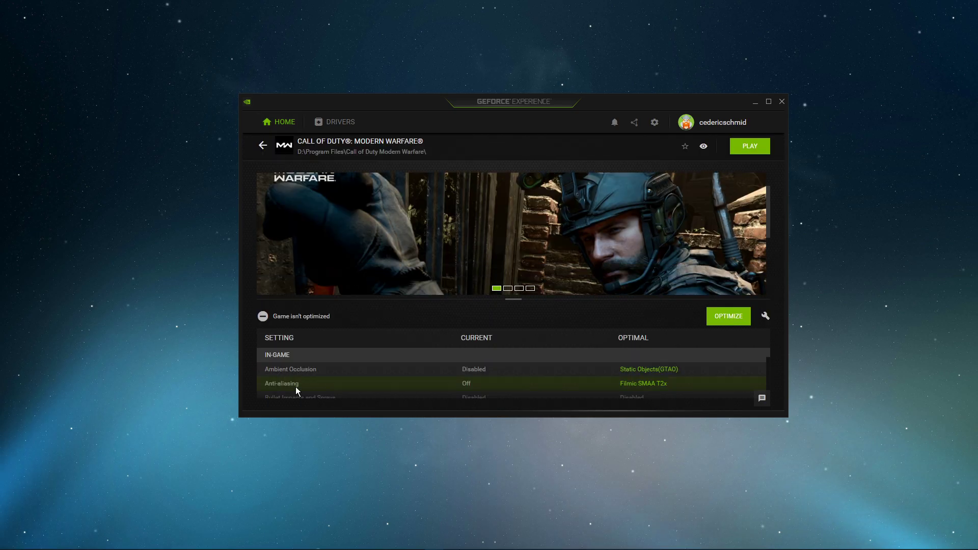
pyautogui.click(767, 316)
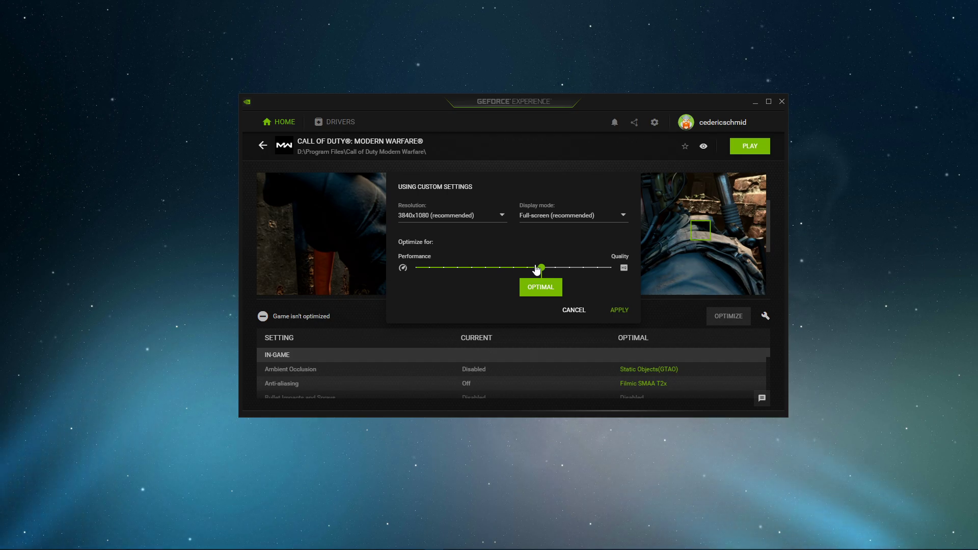
pyautogui.click(543, 214)
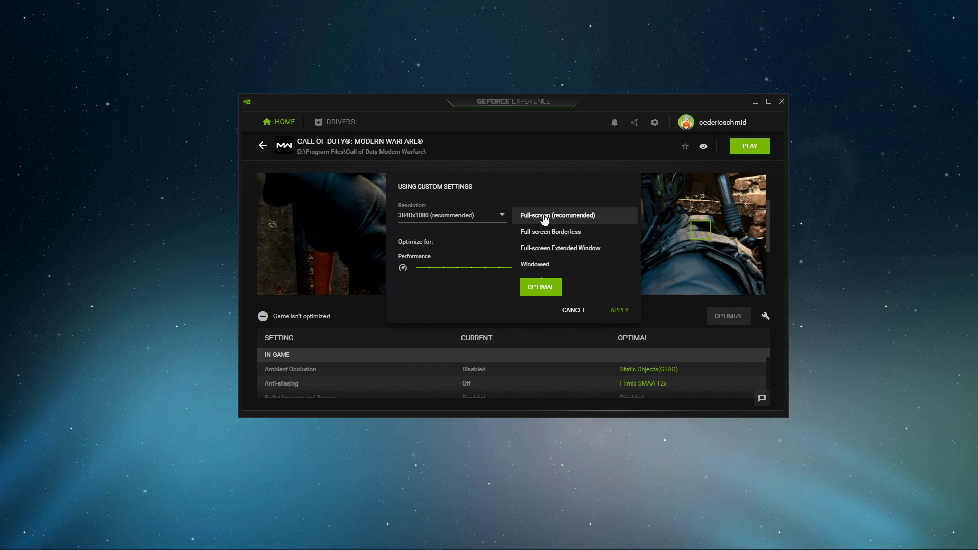
pyautogui.click(535, 264)
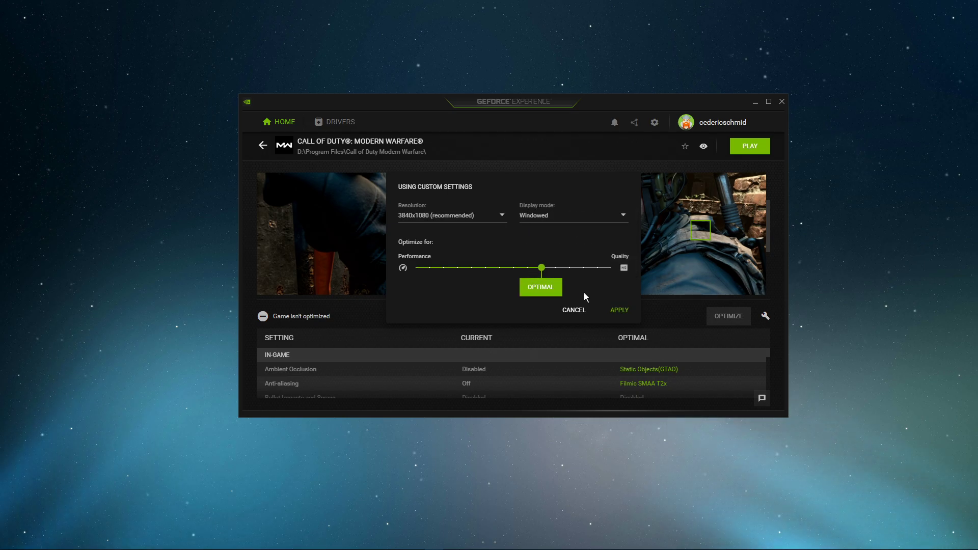
pyautogui.click(618, 311)
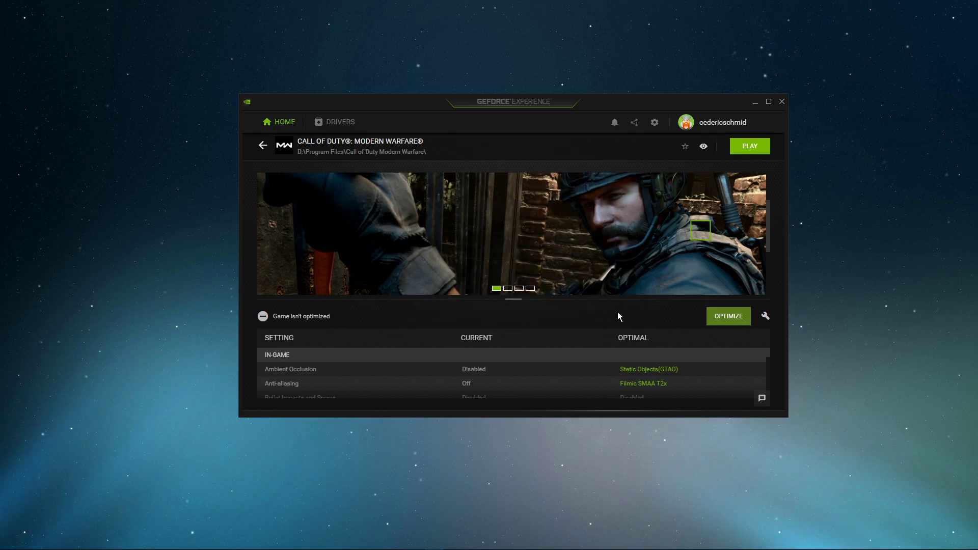
pyautogui.click(754, 102)
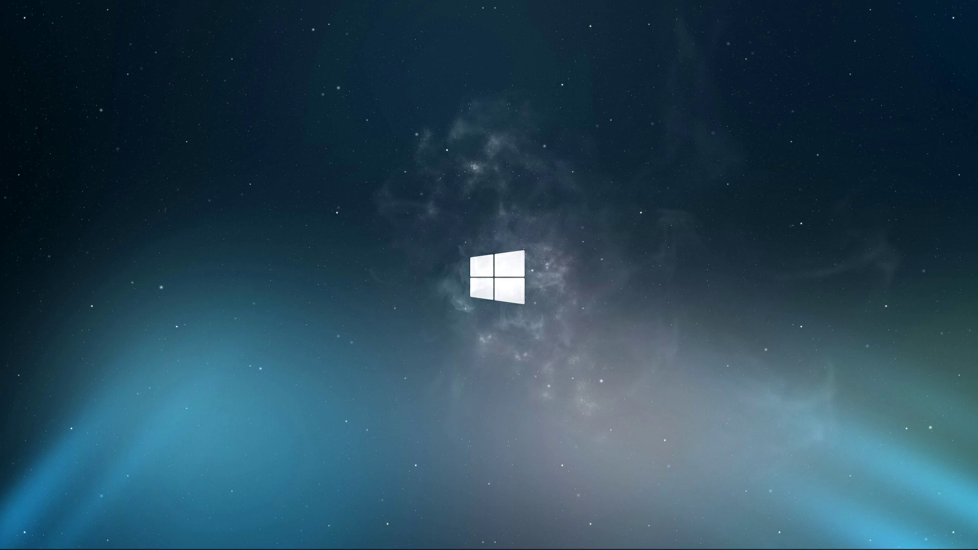
# Step: Open Windows Update via an 'update' search and run Check for updates
pyautogui.press('super')
pyautogui.write('update')
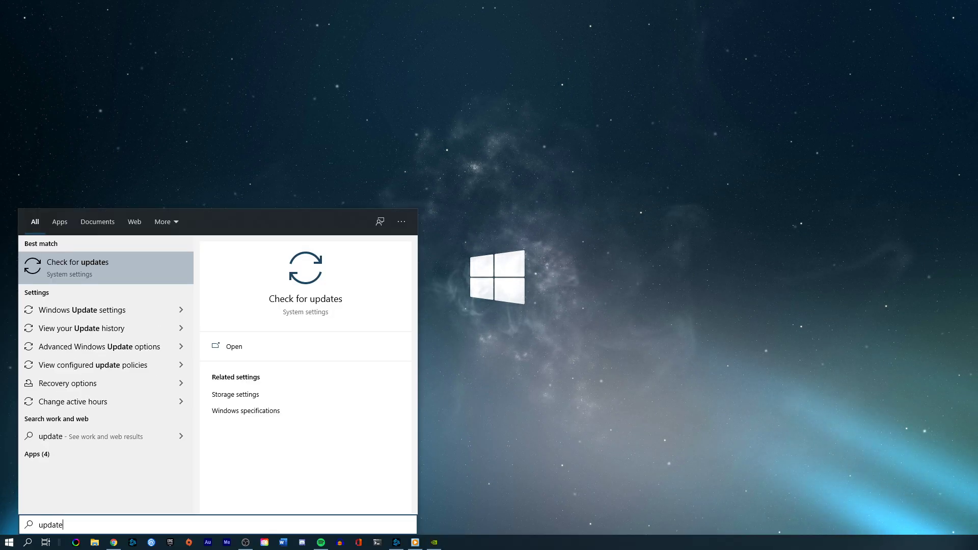
pyautogui.press('Return')
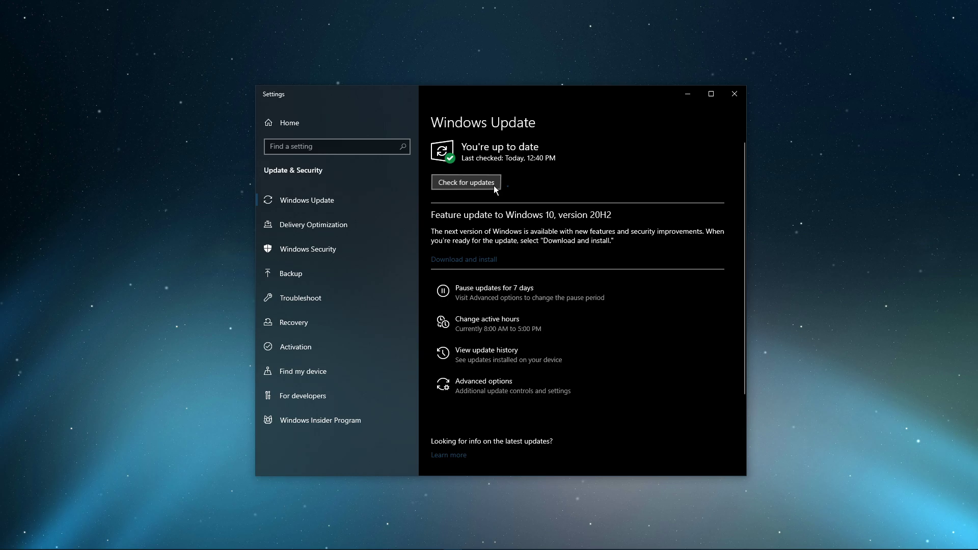
pyautogui.click(493, 186)
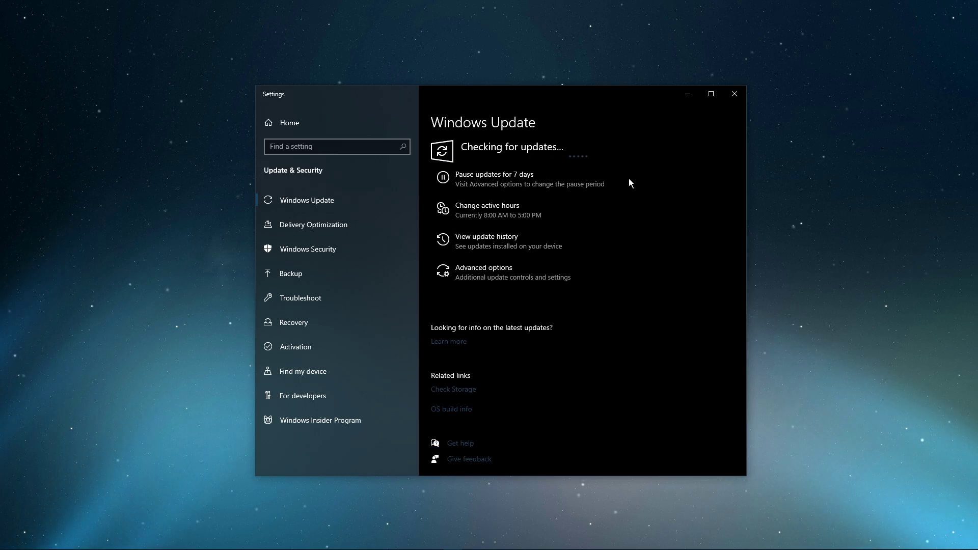